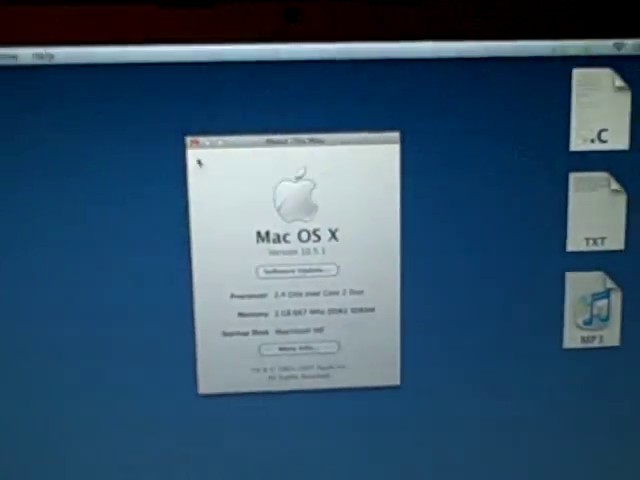
# - Close the About This Mac window to reveal the empty desktop
pyautogui.click(213, 156)
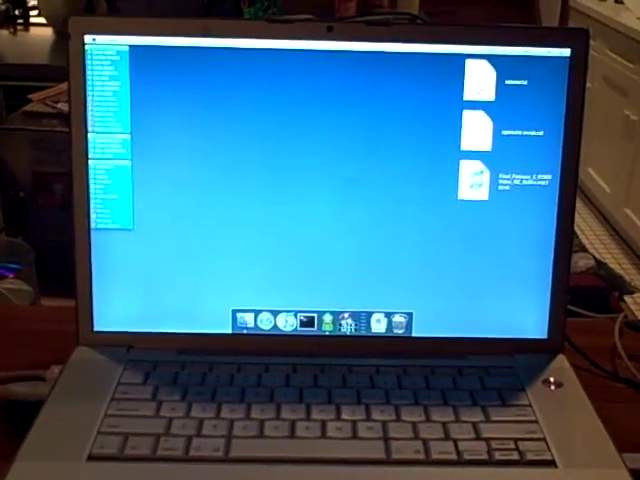
# - Launch Safari to iGoogle, open Help search, and invoke Spotlight with Cmd+Space
pyautogui.click(206, 42)
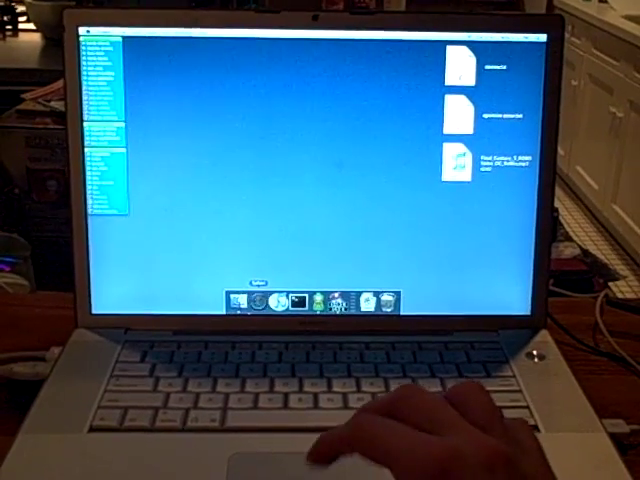
pyautogui.click(258, 300)
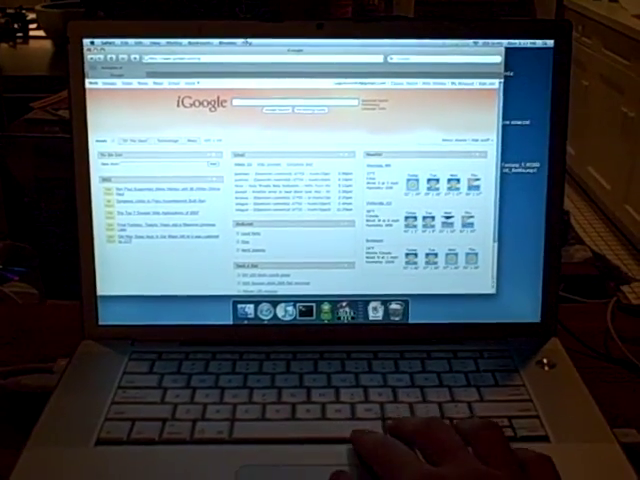
pyautogui.click(251, 43)
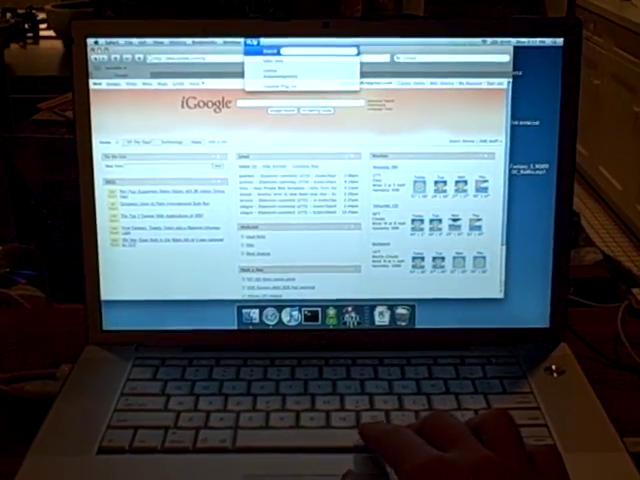
pyautogui.press('super+space')
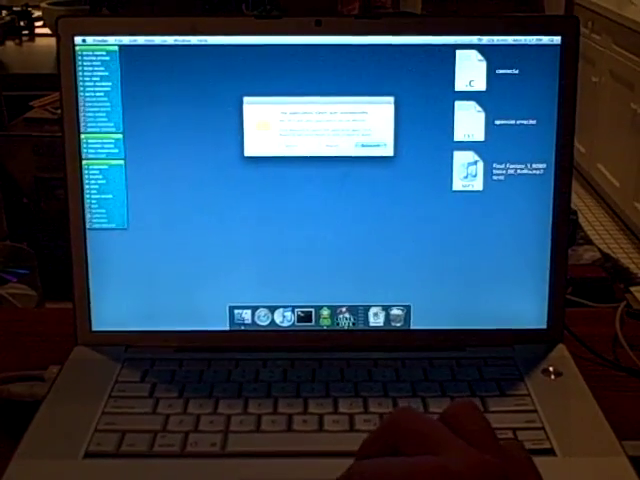
# - Ignore the Safari crash report to clear the alert
pyautogui.click(283, 143)
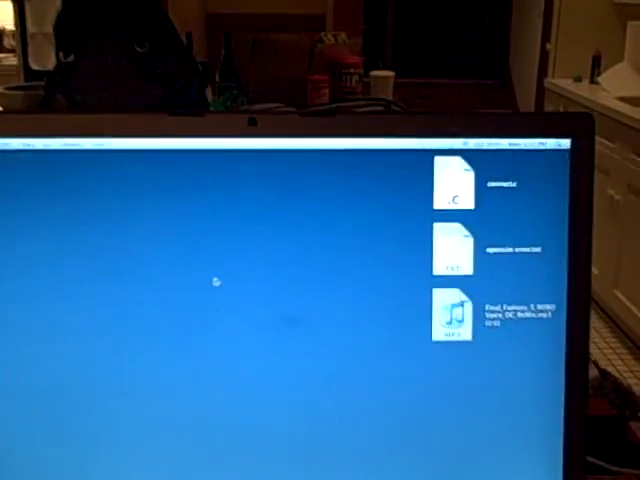